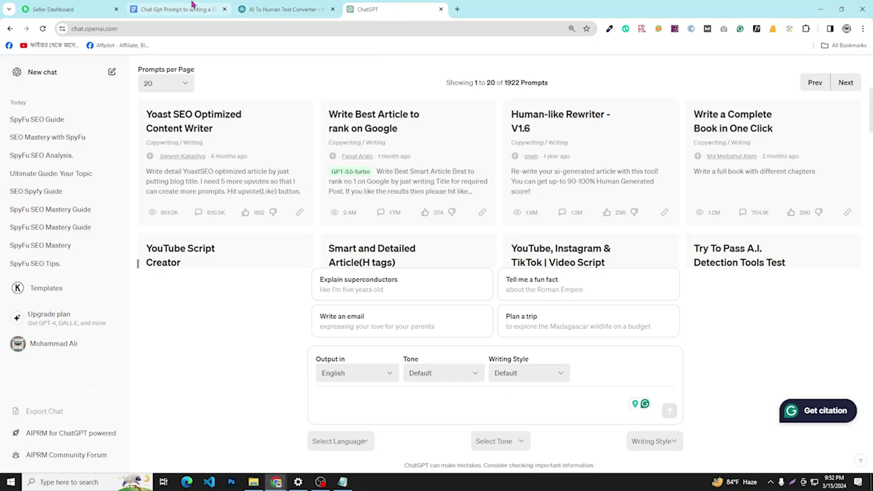
Review the section prompts and the topic line in the Google Docs prompt template.
drag(275, 169, 501, 328)
scroll(331, 208, down, 3)
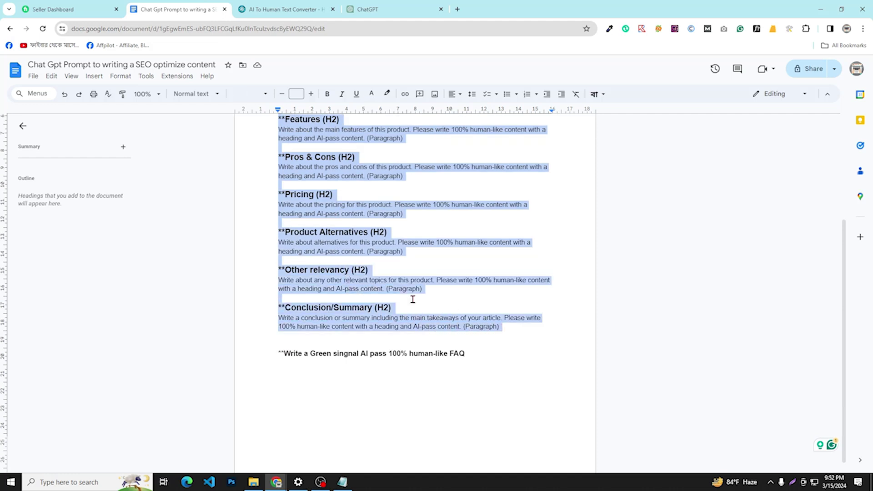
scroll(368, 281, up, 3)
click(350, 249)
click(321, 173)
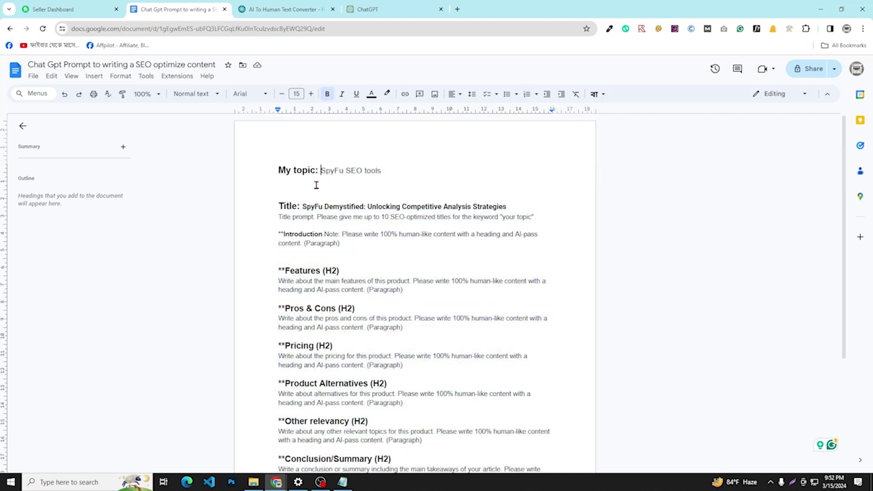
drag(322, 170, 384, 178)
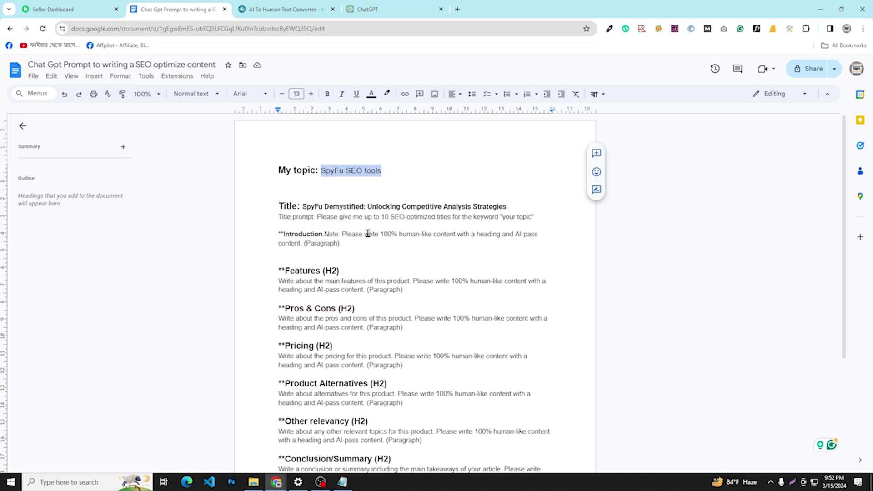
Copy the title prompt asking for up to 10 SEO-optimized titles from the document into a ChatGPT message.
drag(316, 216, 531, 218)
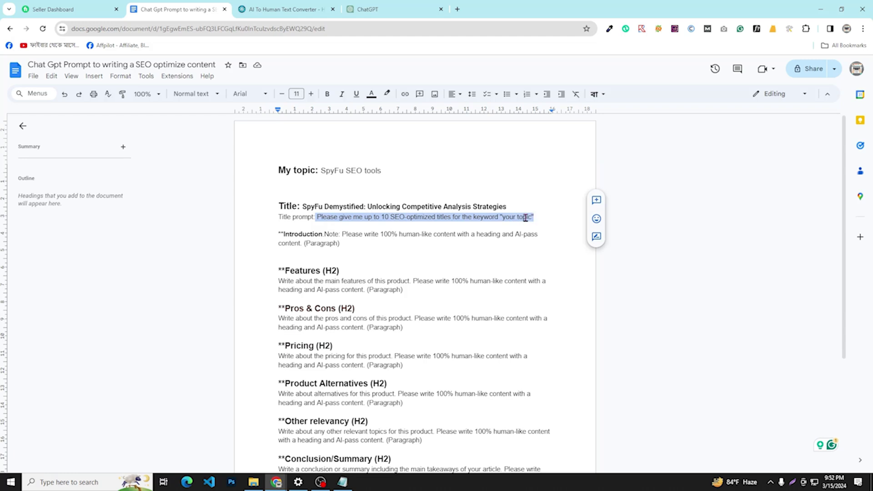
click(368, 9)
click(375, 408)
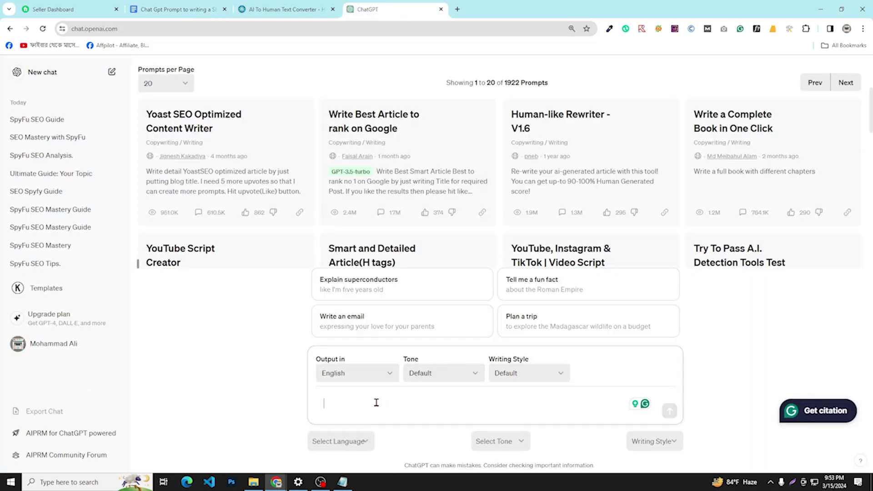
text(Please give me up to 10 SEO-optimized titles for the keyword "your topic")
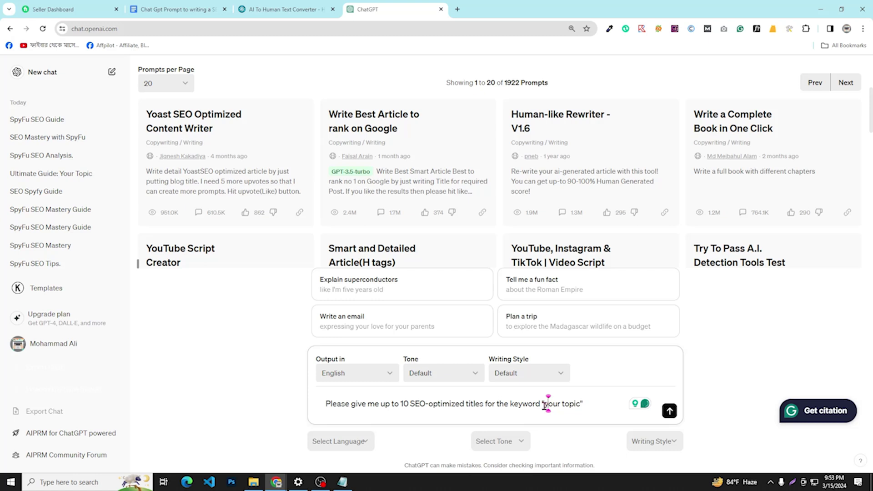
Replace "your topic" in the prompt with "spyfu" and send it to ChatGPT.
drag(546, 404, 580, 405)
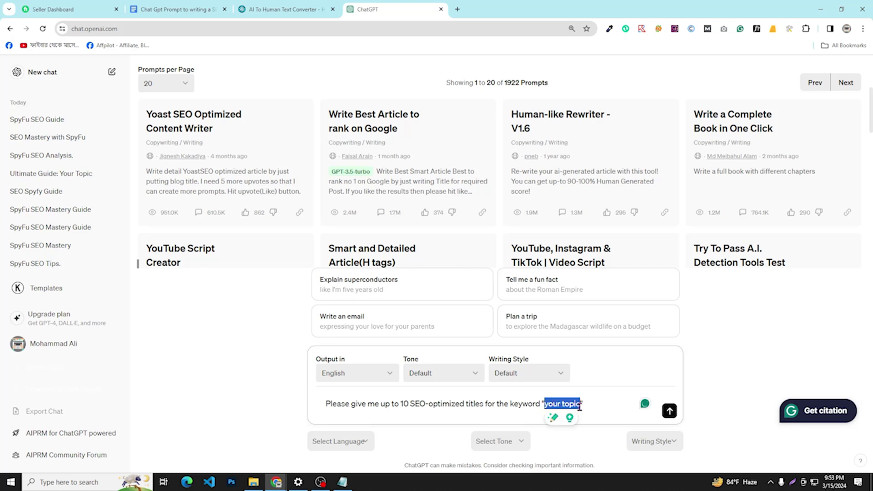
key(BackSpace)
text(spyfu)
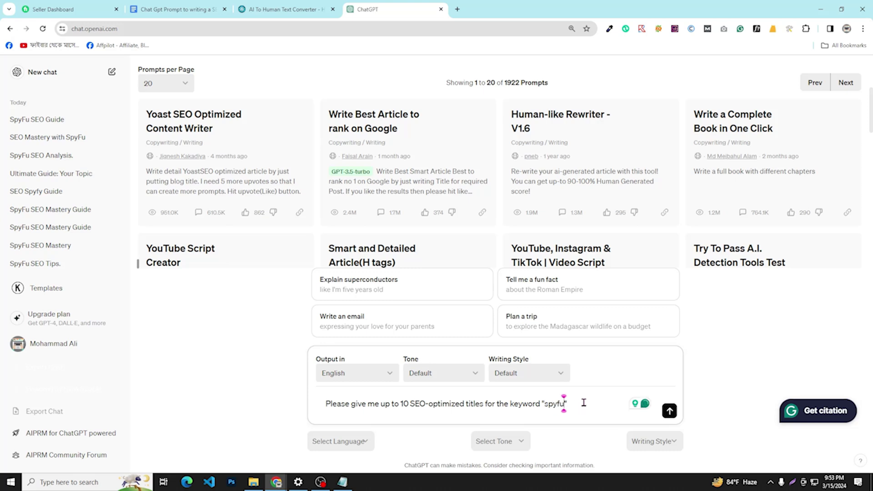
click(592, 407)
click(669, 410)
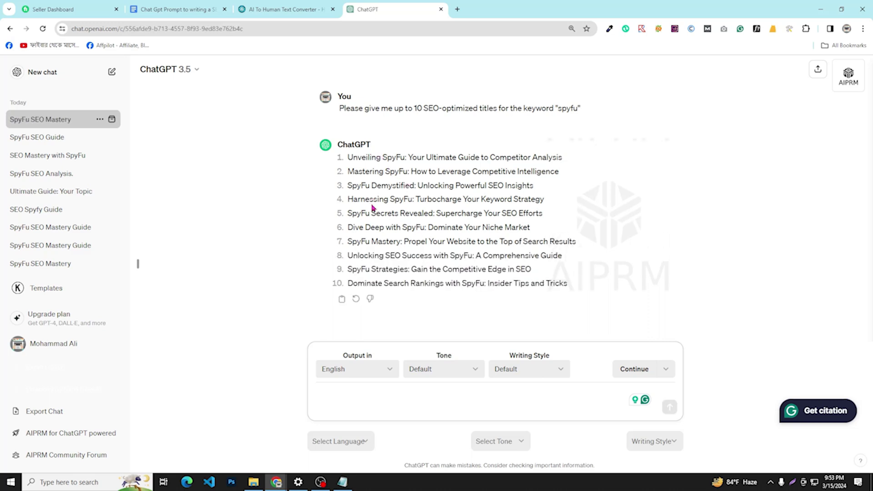
Copy the suggested title "Mastering SpyFu: How to Leverage Competitive Intelligence" from ChatGPT's list.
drag(348, 157, 575, 284)
click(592, 279)
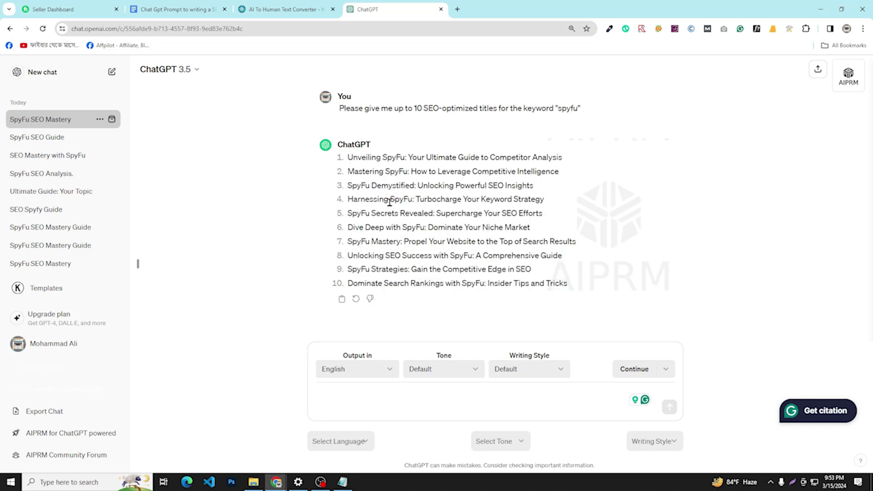
drag(347, 171, 559, 172)
key(ctrl+c)
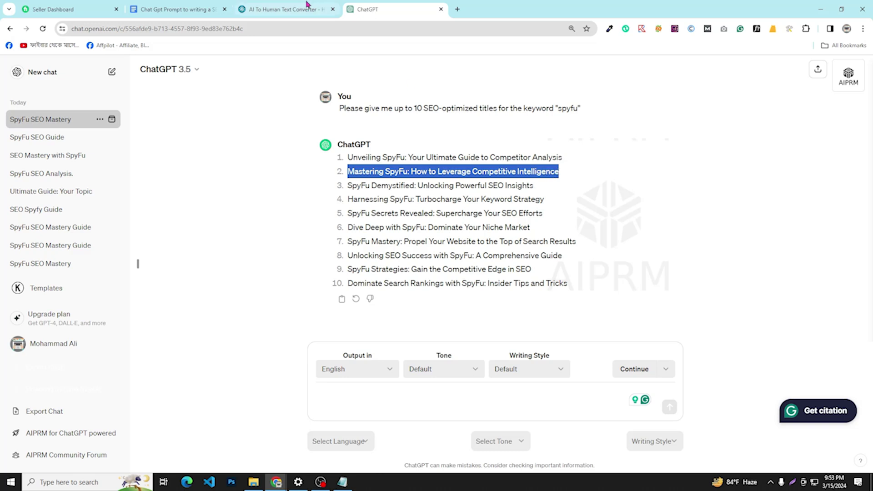
Replace the title in the Google Docs template with the copied "Mastering SpyFu: How to Leverage Competitive Intelligence".
click(202, 9)
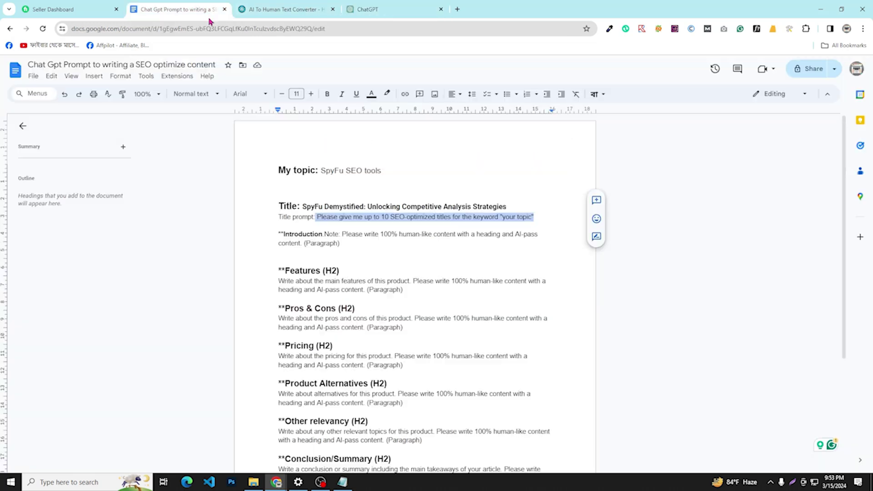
double_click(304, 206)
click(306, 206)
mouse_move(306, 206)
mouse_down()
mouse_move(517, 204)
mouse_move(305, 206)
mouse_up()
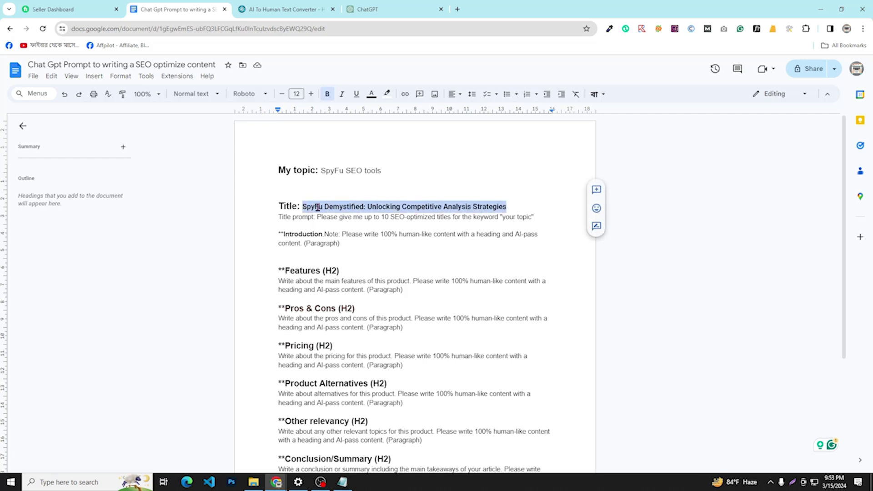
key(ctrl+v)
click(362, 226)
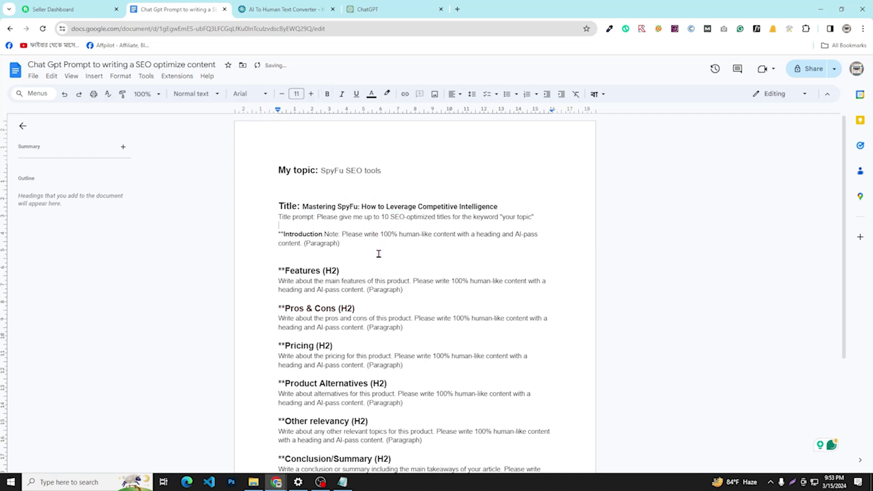
Copy the Introduction prompt for 100% human-like, AI-pass content from the document and send it to ChatGPT without "(Paragraph)".
drag(304, 244, 286, 236)
key(ctrl+c)
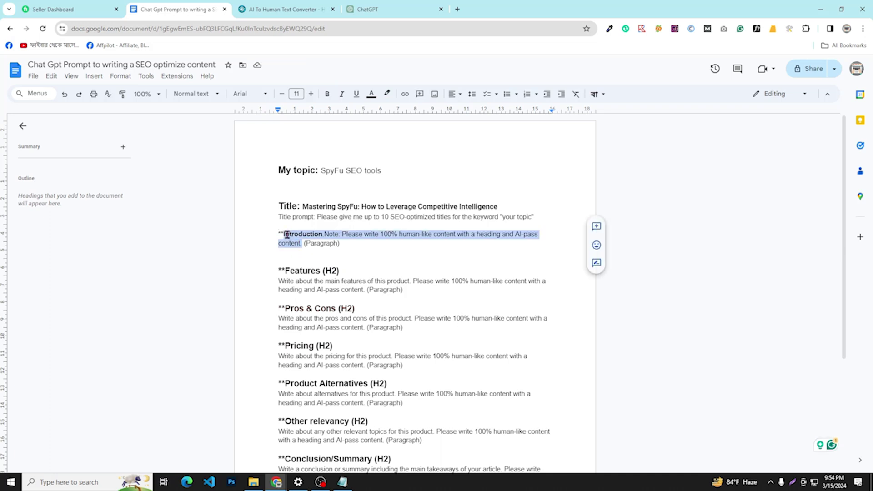
click(382, 8)
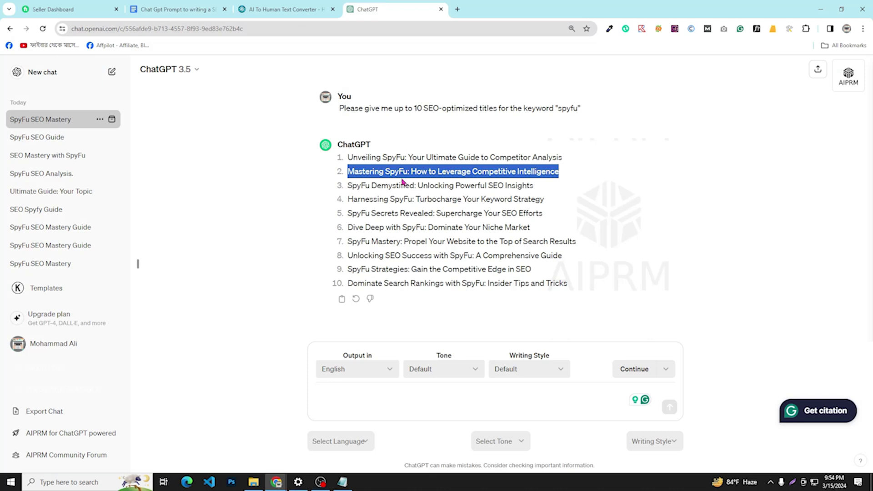
click(336, 403)
key(ctrl+v)
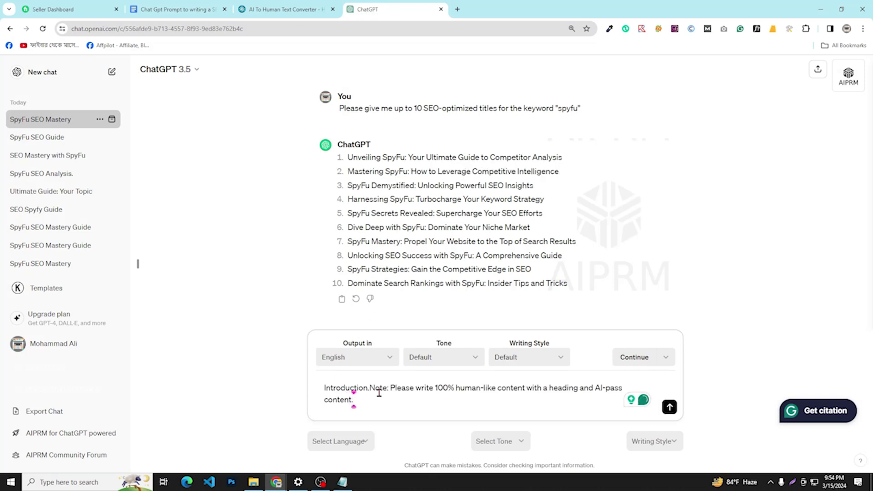
click(670, 407)
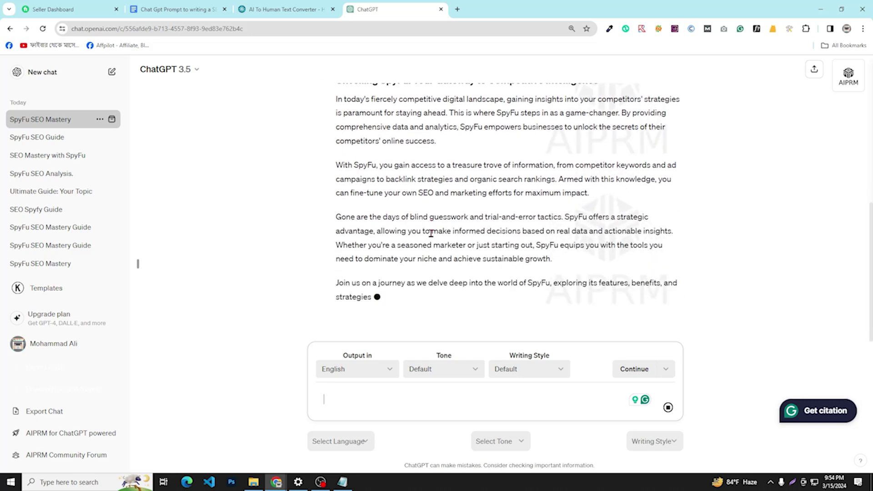
Read through the SpyFu introduction that ChatGPT generated, including its heading.
scroll(431, 233, up, 3)
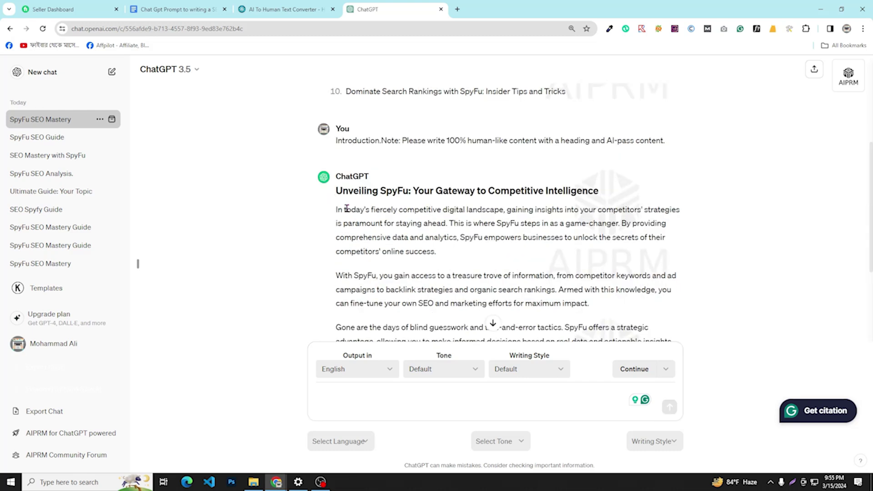
drag(334, 197, 386, 210)
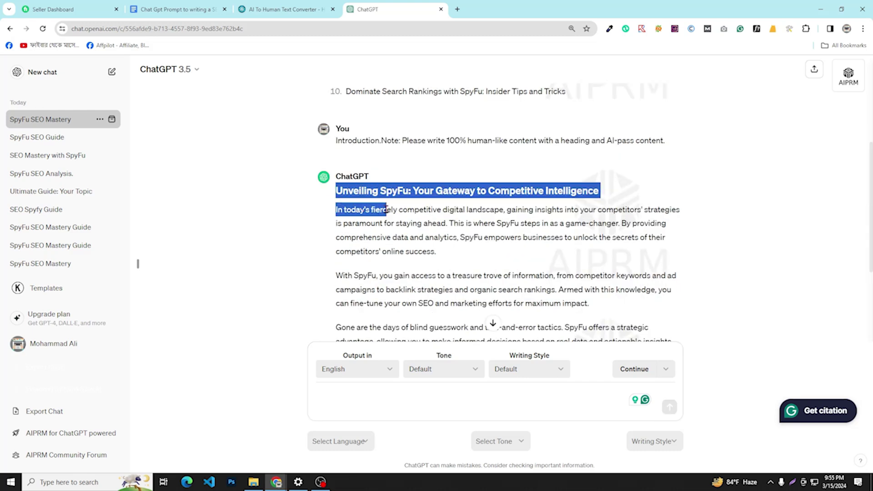
click(307, 219)
scroll(318, 214, down, 2)
scroll(337, 210, up, 2)
drag(336, 193, 586, 270)
click(231, 176)
Review the remaining section prompts in the Google Docs template, starting with Features (H2).
click(191, 9)
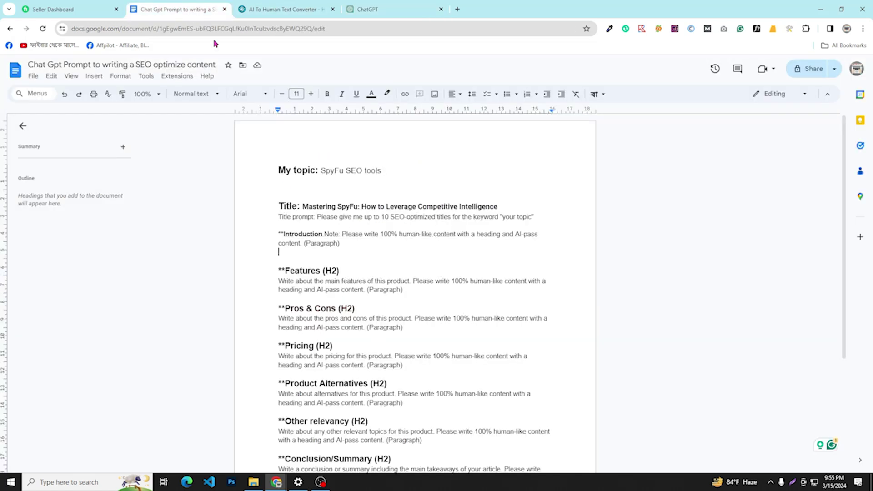
drag(276, 269, 371, 318)
scroll(400, 294, down, 3)
scroll(328, 263, up, 3)
drag(278, 280, 317, 290)
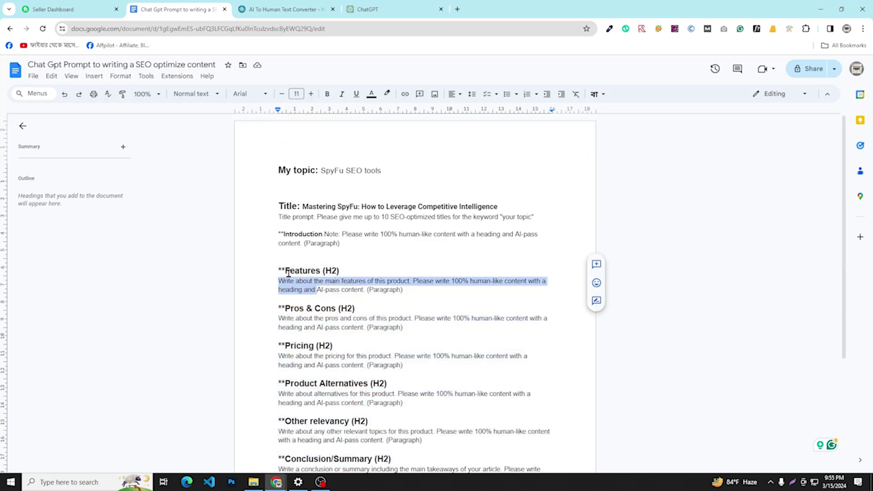
click(378, 268)
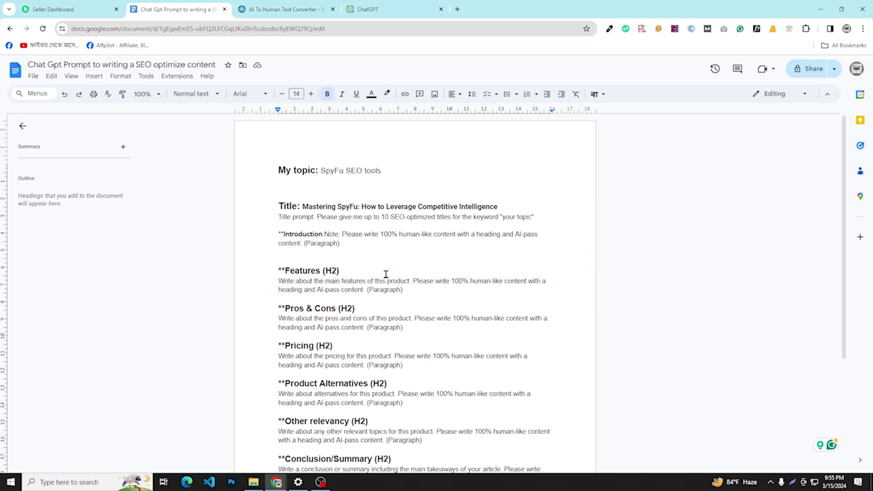
Copy ChatGPT's full SpyFu introduction with its heading into the input of QuillBot's Paraphraser.
click(382, 8)
scroll(352, 232, up, 5)
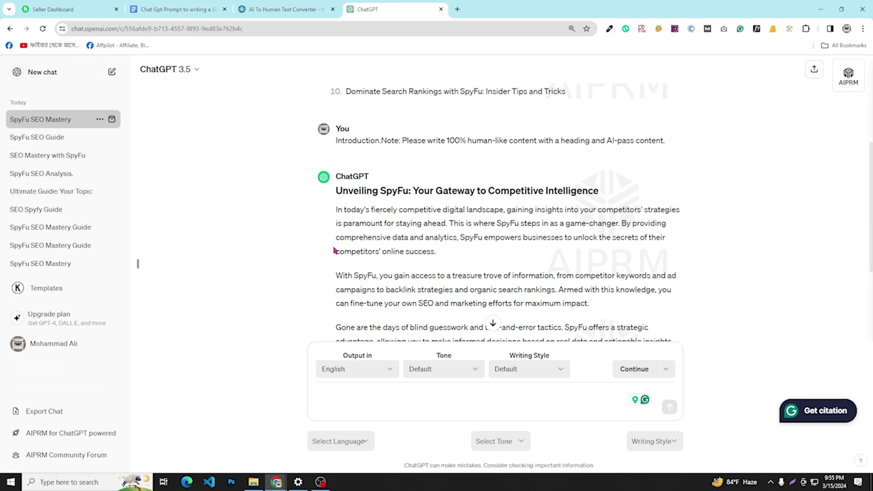
drag(331, 193, 646, 274)
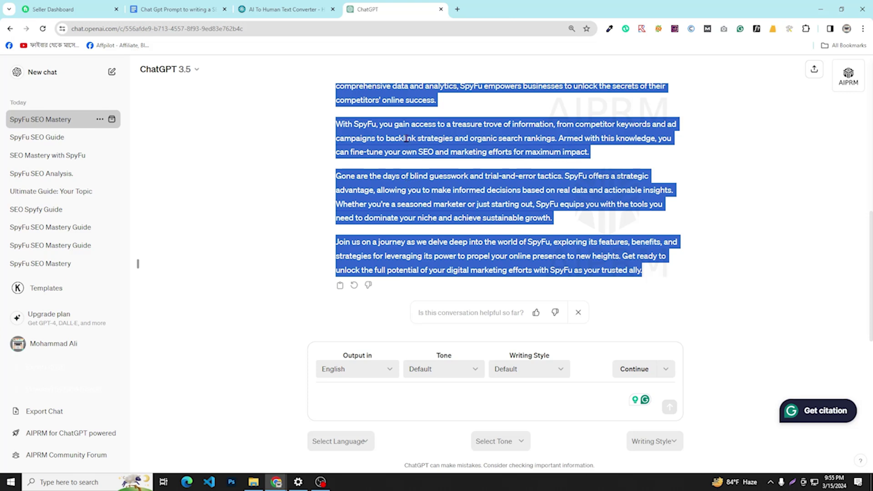
scroll(403, 153, up, 3)
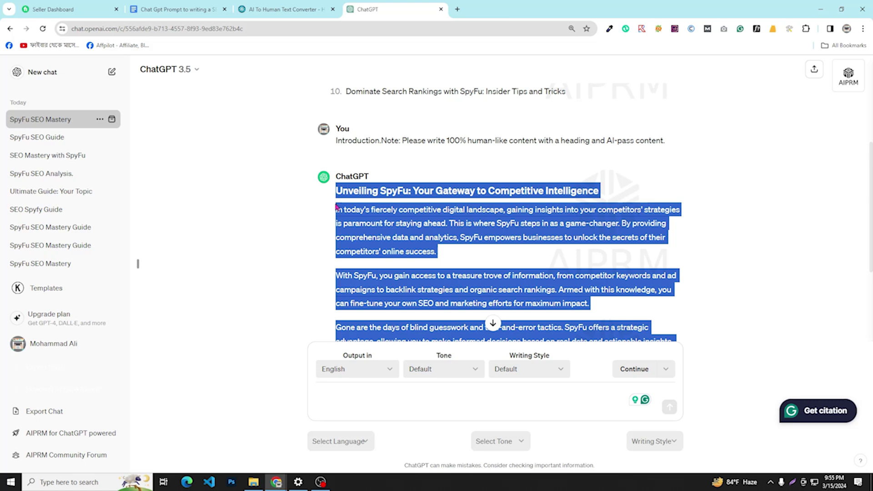
click(322, 239)
mouse_move(276, 482)
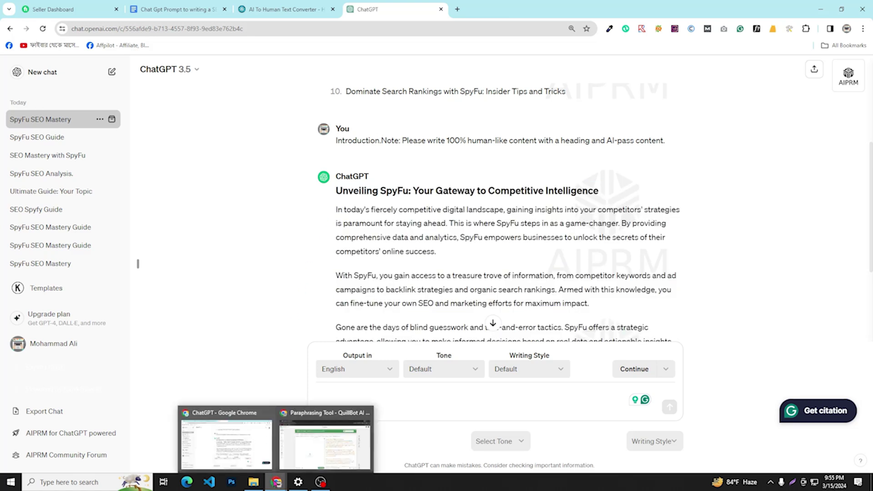
click(306, 443)
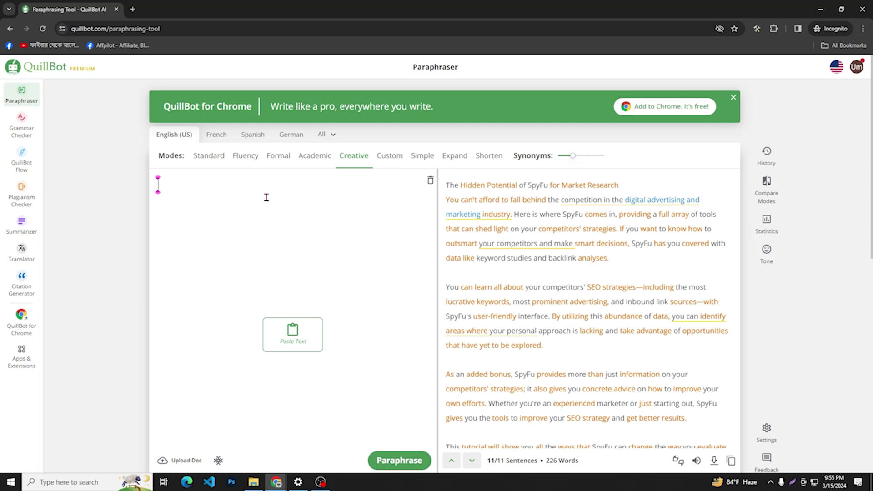
key(ctrl+v)
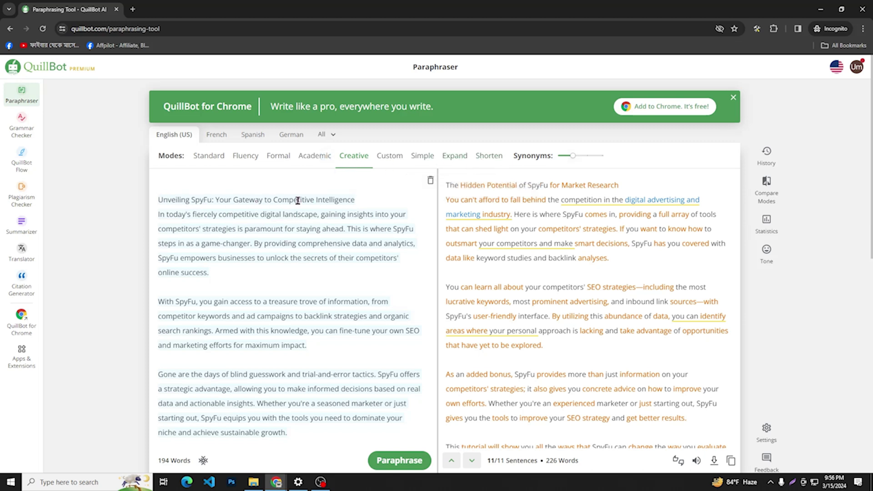
Paraphrase the introduction in Expand mode and copy the rewritten text.
click(459, 161)
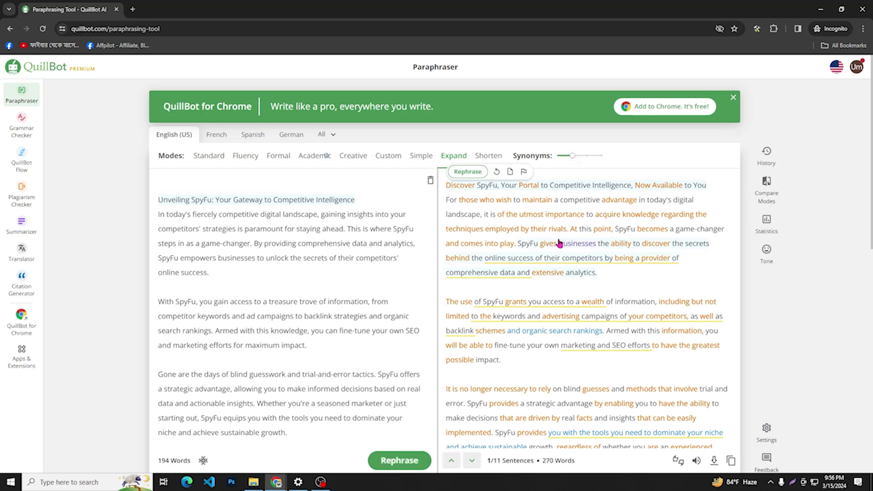
scroll(558, 280, down, 3)
scroll(564, 292, up, 3)
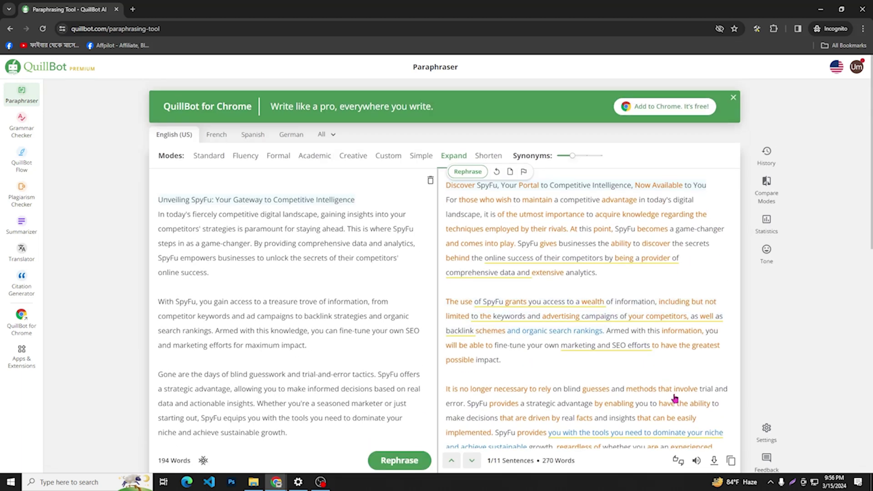
click(731, 461)
scroll(731, 460, down, 3)
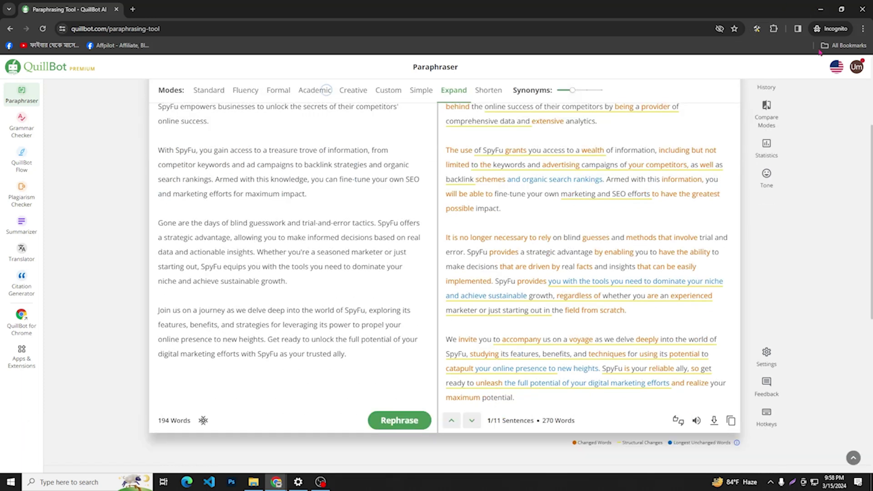
Switch to the AI To Human Text Converter and paste the paraphrased introduction as its input text.
click(821, 8)
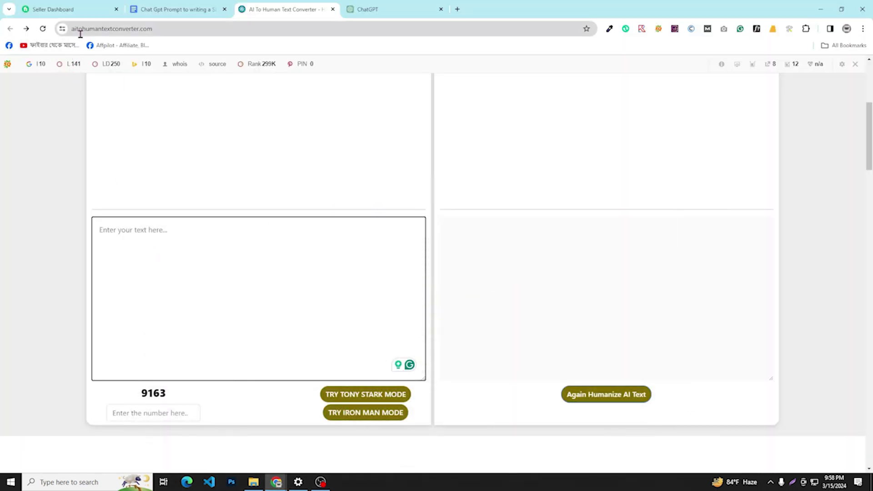
click(180, 232)
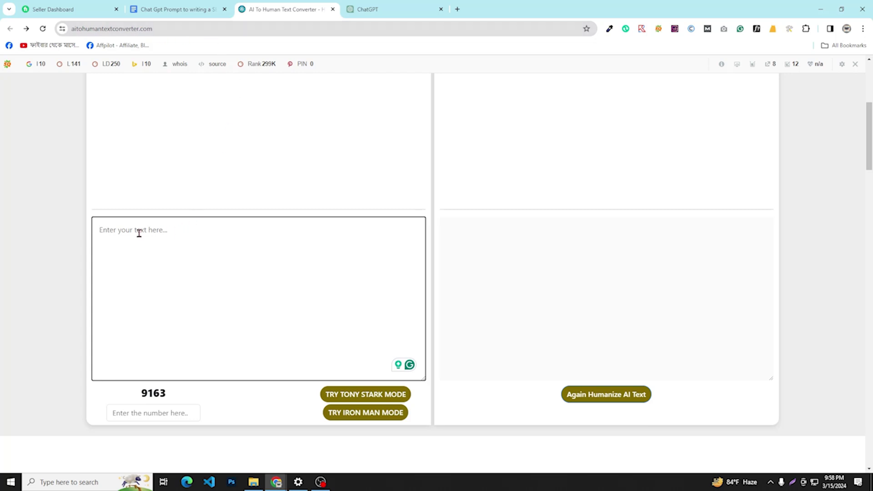
key(ctrl+v)
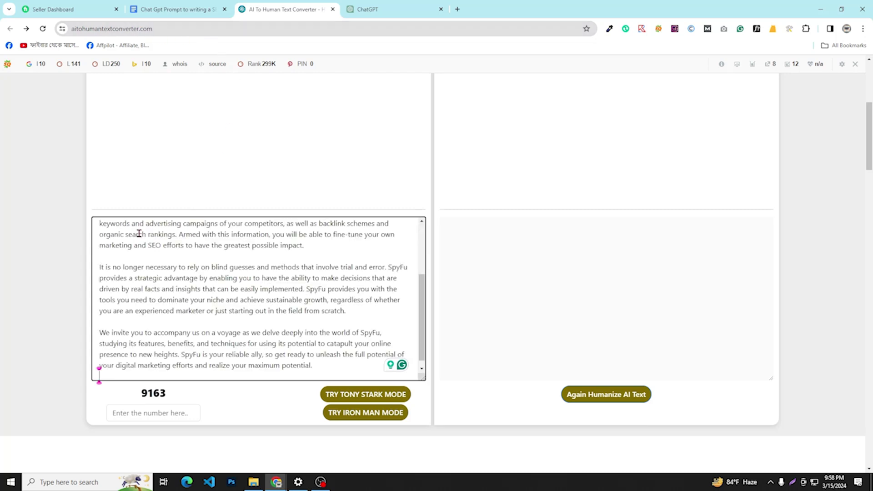
Copy the displayed verification number into the number field and humanize the pasted introduction in Iron Man mode.
drag(167, 399, 142, 392)
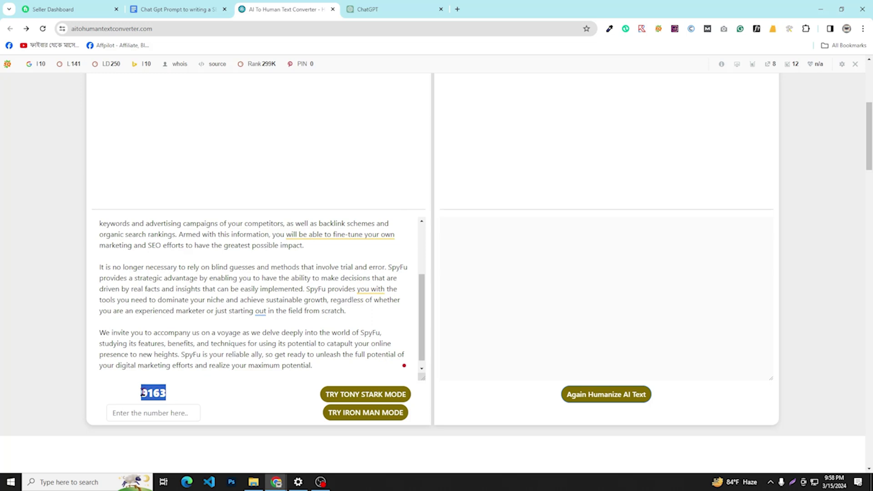
click(150, 412)
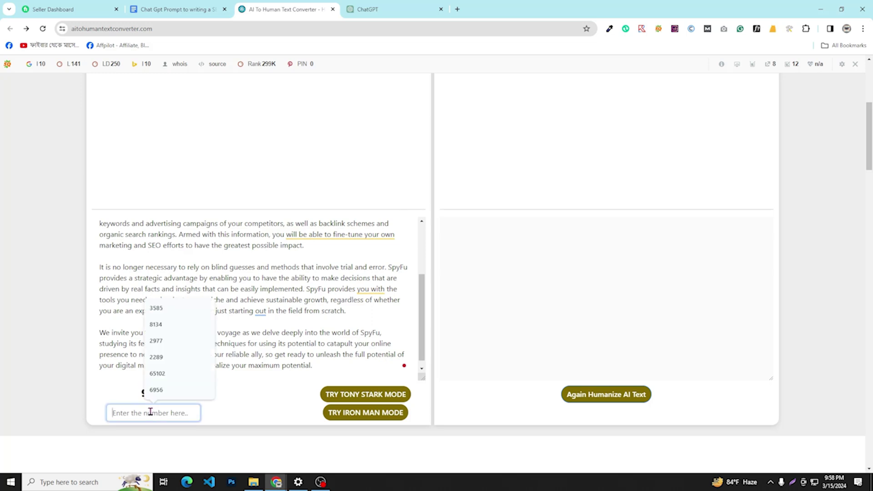
key(ctrl+v)
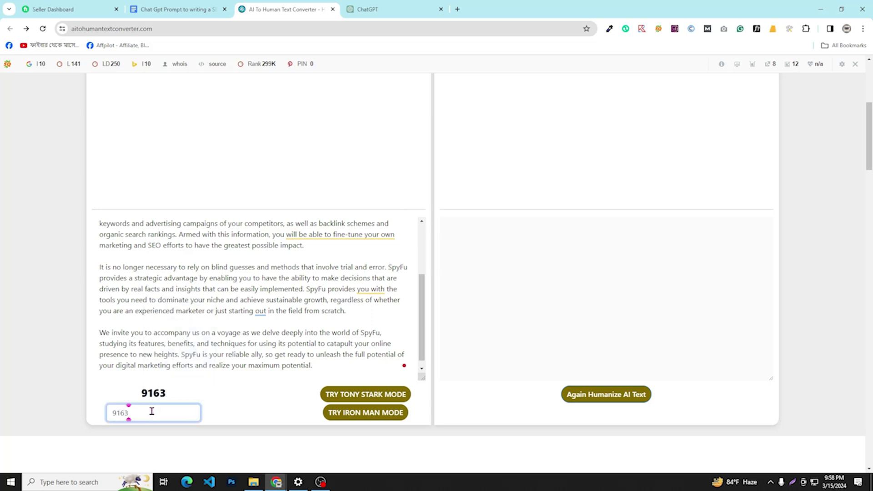
scroll(284, 284, down, 1)
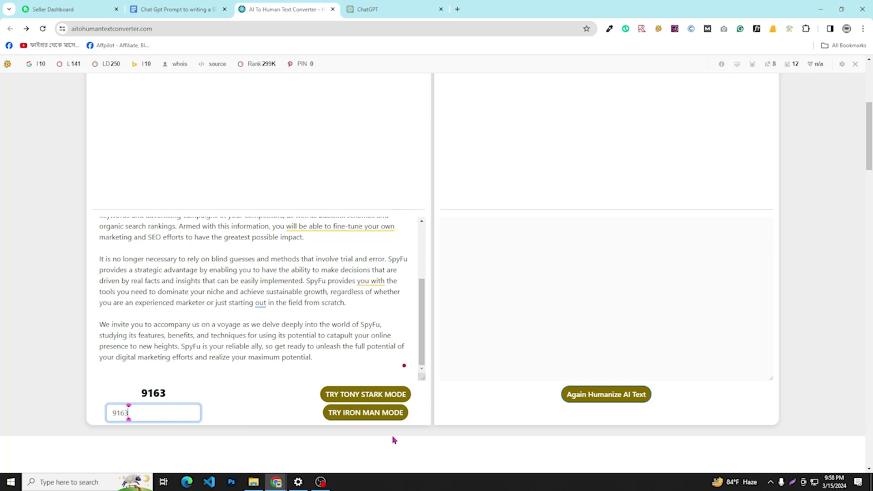
click(392, 417)
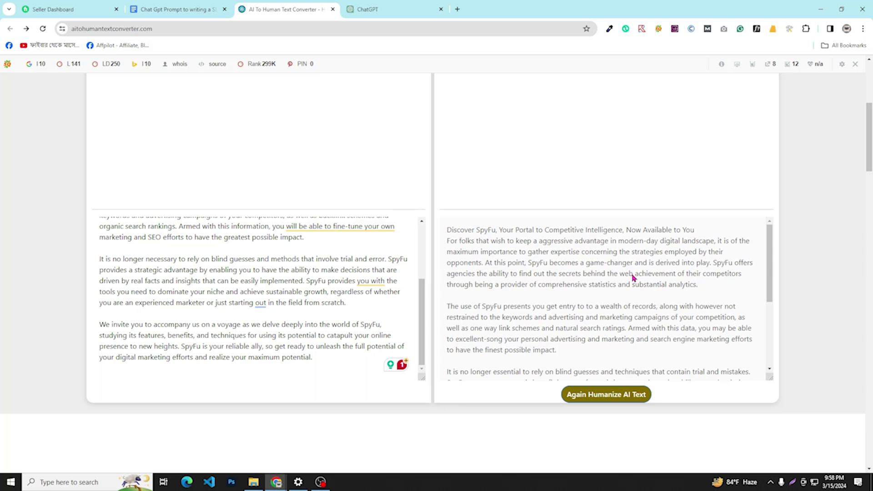
Look through the humanized introduction in the converter's result text and copy all of it.
scroll(631, 281, down, 8)
scroll(620, 302, up, 8)
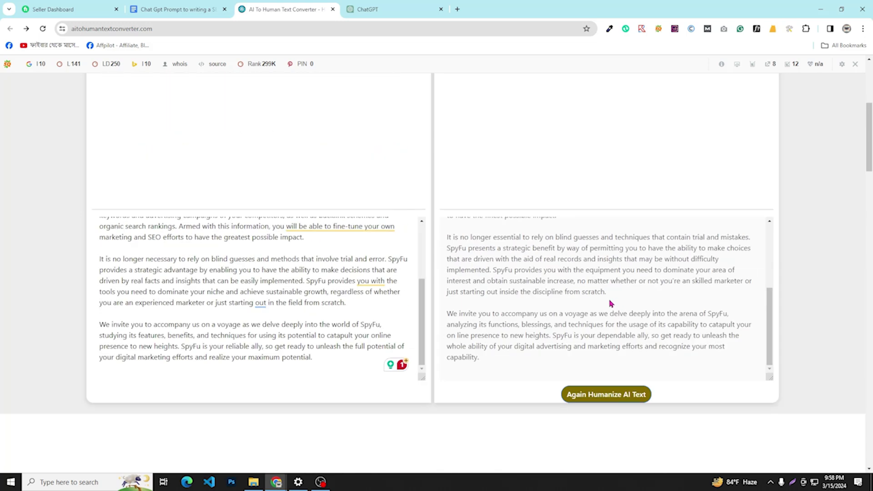
drag(445, 232, 595, 356)
click(508, 333)
scroll(509, 296, up, 10)
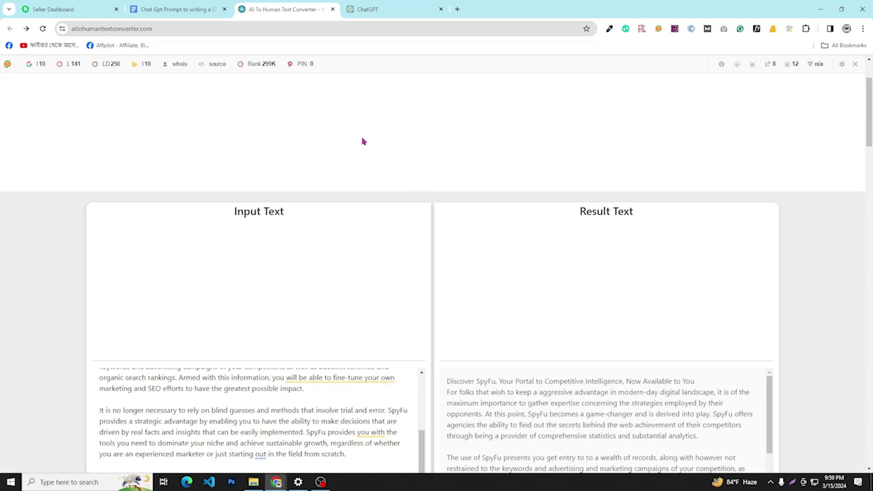
Paste the humanized introduction into the Copyleaks AI Content Detector and check whether a human wrote it.
click(692, 29)
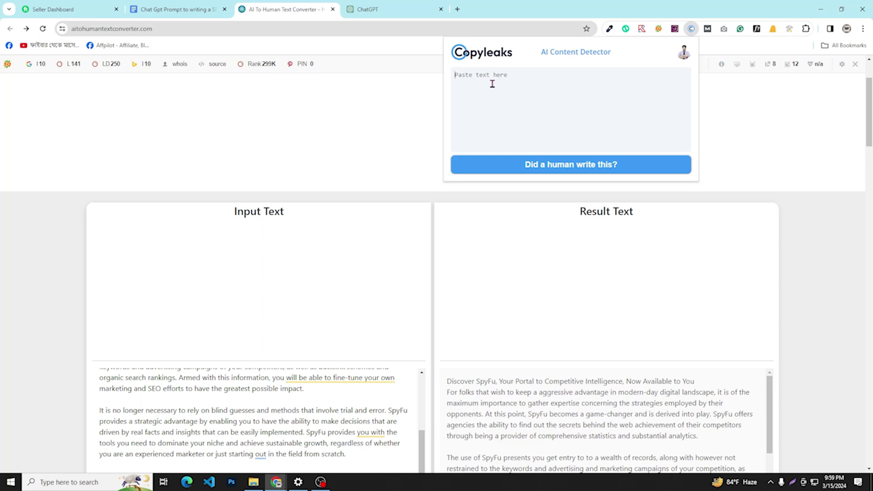
key(ctrl+v)
click(559, 167)
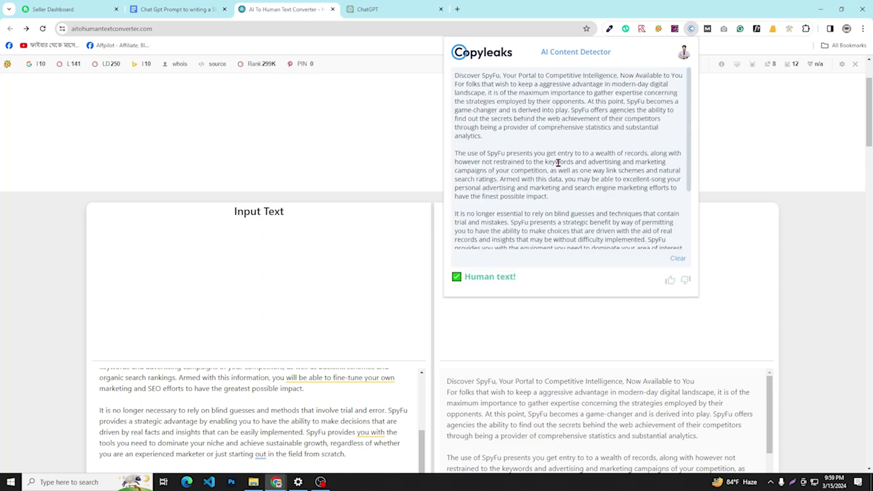
drag(456, 77, 576, 251)
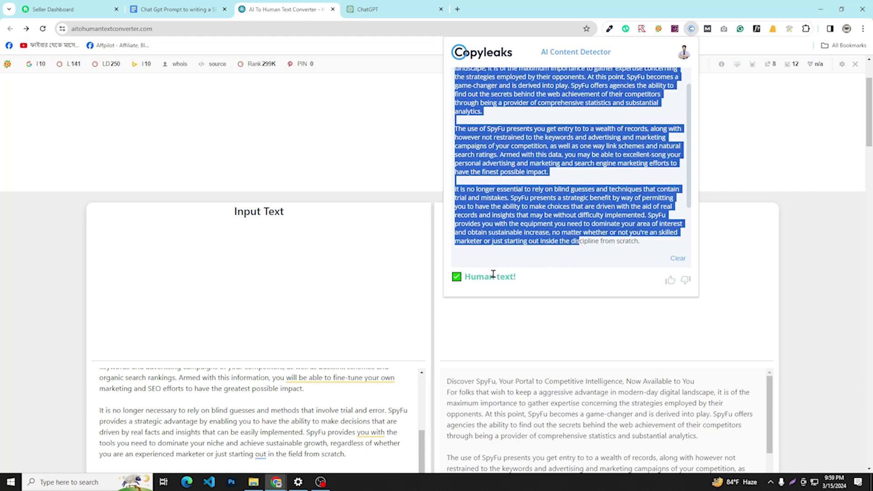
scroll(512, 230, down, 2)
click(500, 246)
drag(500, 245, 456, 76)
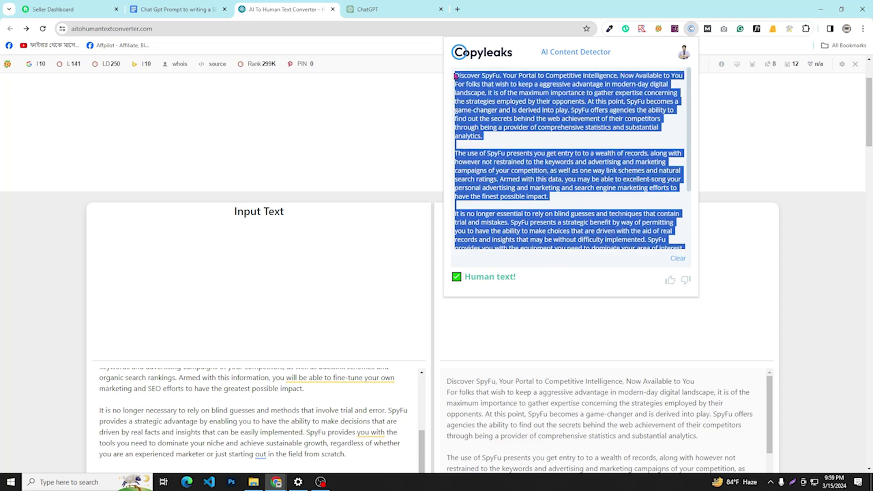
click(489, 144)
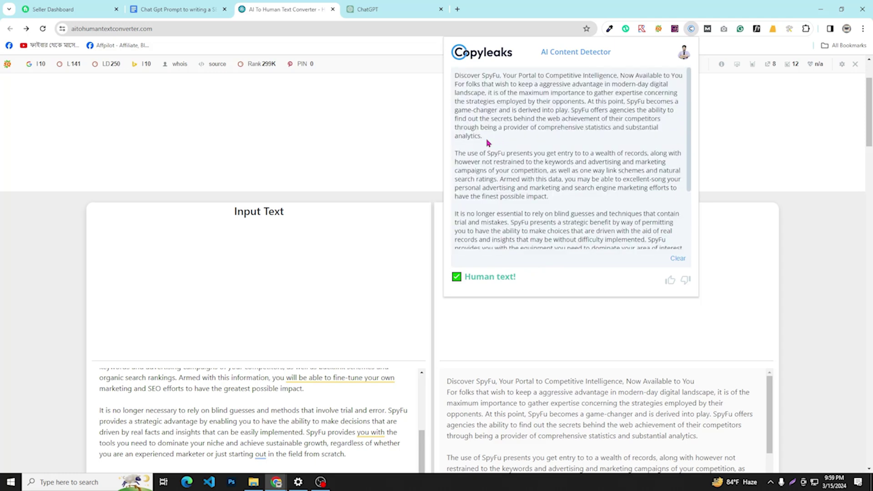